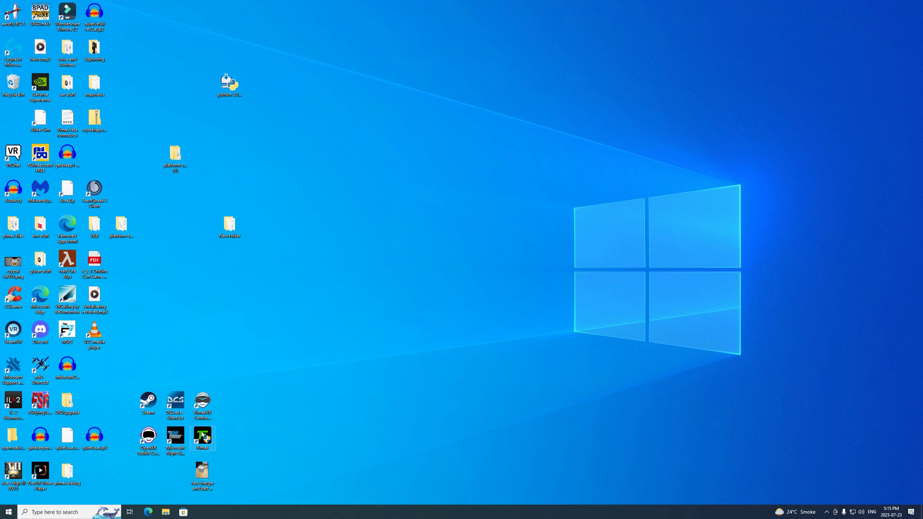
Launch Pimax Client from its desktop icon and approve the User Account Control prompt.
{"action": "double_click", "coordinate": [202, 436]}
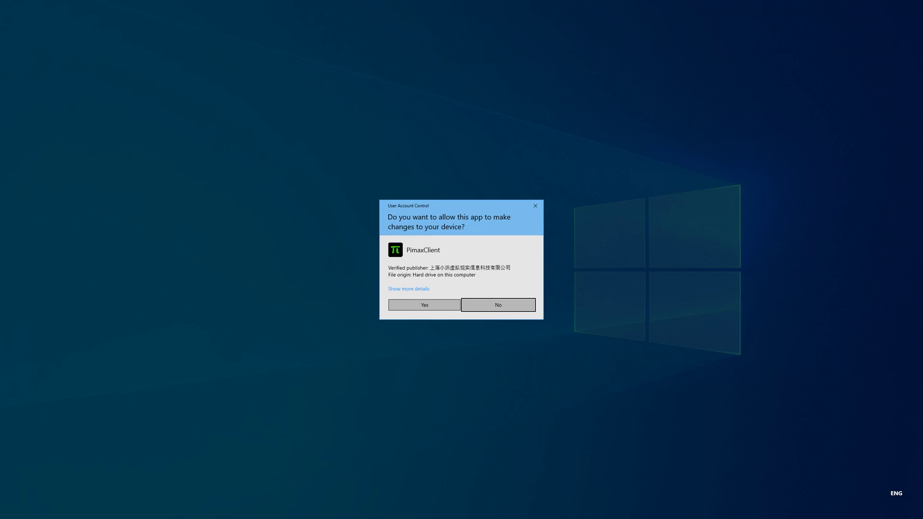
{"action": "left_click", "coordinate": [425, 305]}
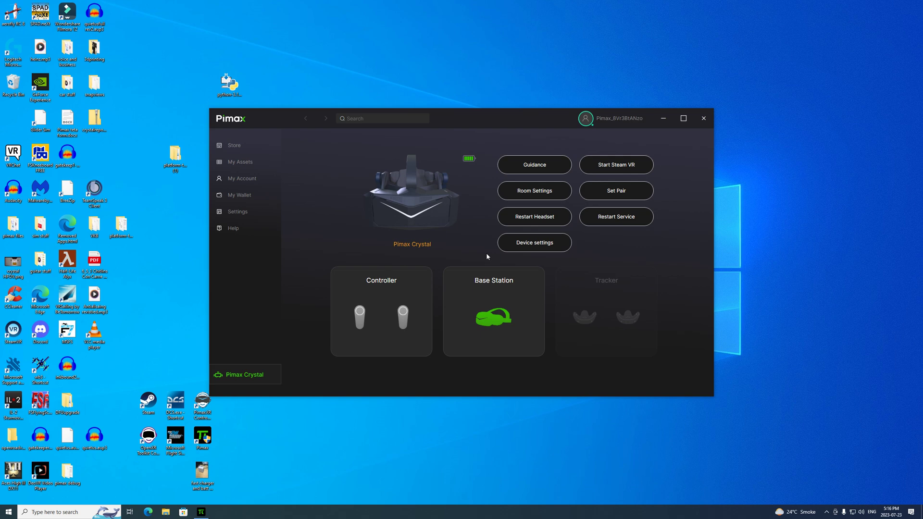
Open the headset's Device Settings on the Advanced page showing IPD and vertical offsets.
{"action": "left_click", "coordinate": [541, 246]}
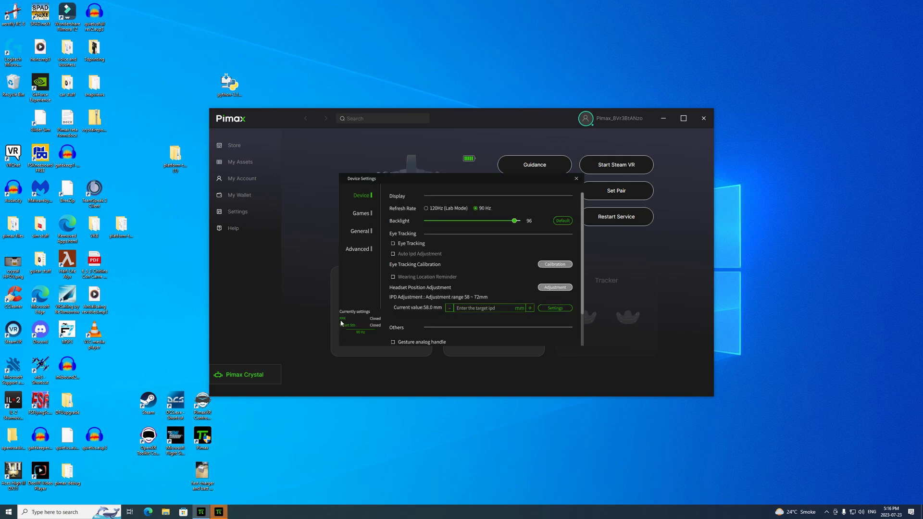
{"action": "left_click", "coordinate": [354, 250]}
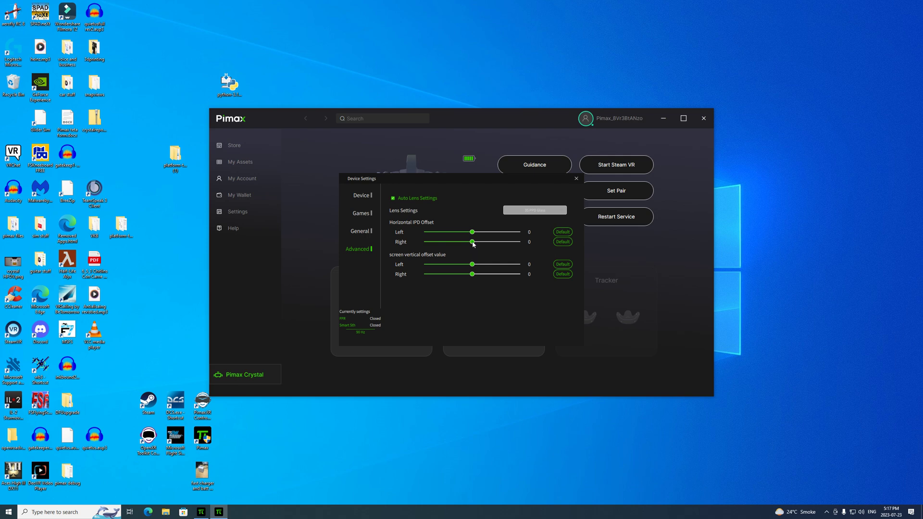
{"action": "left_click_drag", "start_coordinate": [472, 241], "coordinate": [475, 242]}
{"action": "left_click", "coordinate": [566, 242]}
Set the right eye's Horizontal IPD Offset to 0.8, leaving the left eye at 0.
{"action": "left_click", "coordinate": [475, 243]}
{"action": "key", "text": "Left"}
{"action": "key", "text": "Left"}
{"action": "key", "text": "Left"}
Show DCS's program settings on the Games page and allow PimaxXR to run.
{"action": "left_click", "coordinate": [358, 234]}
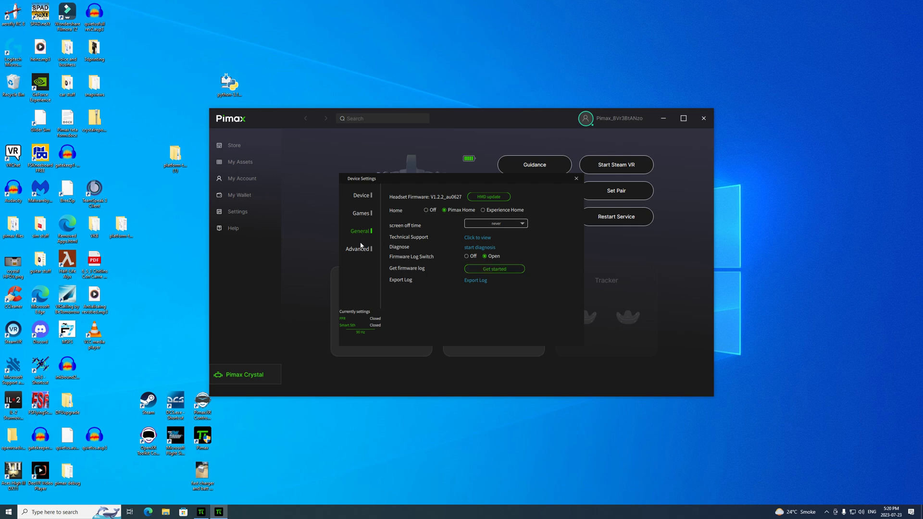
{"action": "left_click", "coordinate": [360, 212]}
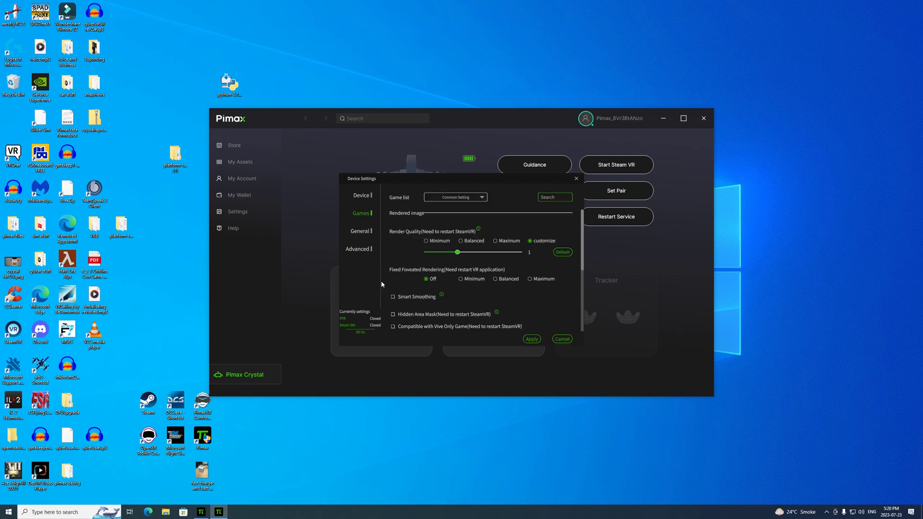
{"action": "scroll", "coordinate": [428, 270], "scroll_direction": "down", "scroll_amount": 4}
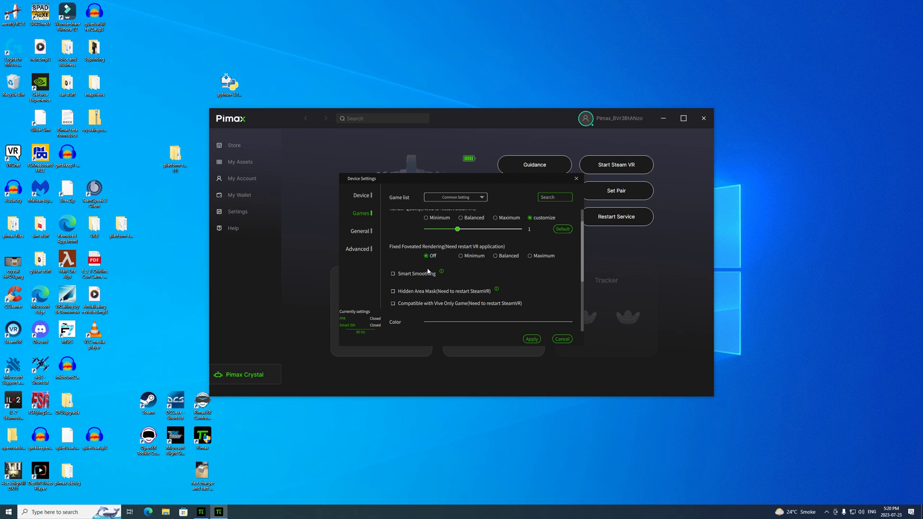
{"action": "scroll", "coordinate": [423, 264], "scroll_direction": "up", "scroll_amount": 4}
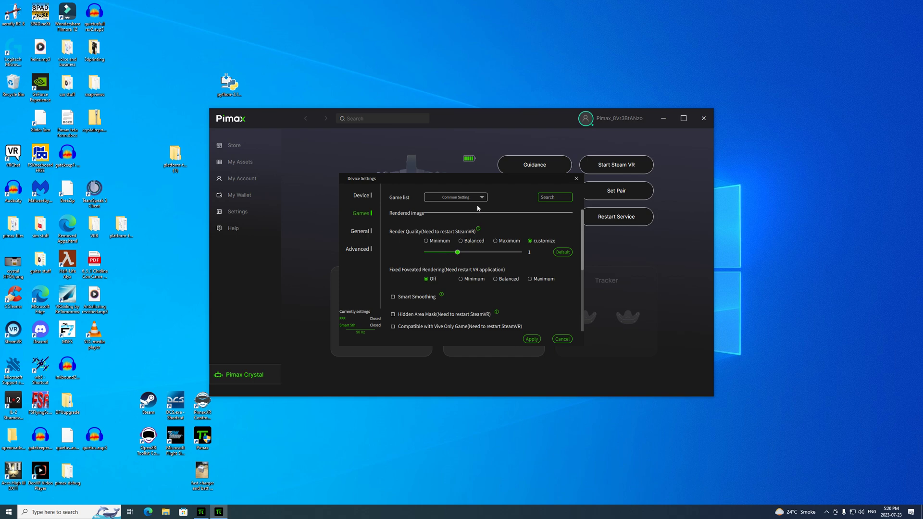
{"action": "scroll", "coordinate": [471, 210], "scroll_direction": "down", "scroll_amount": 1}
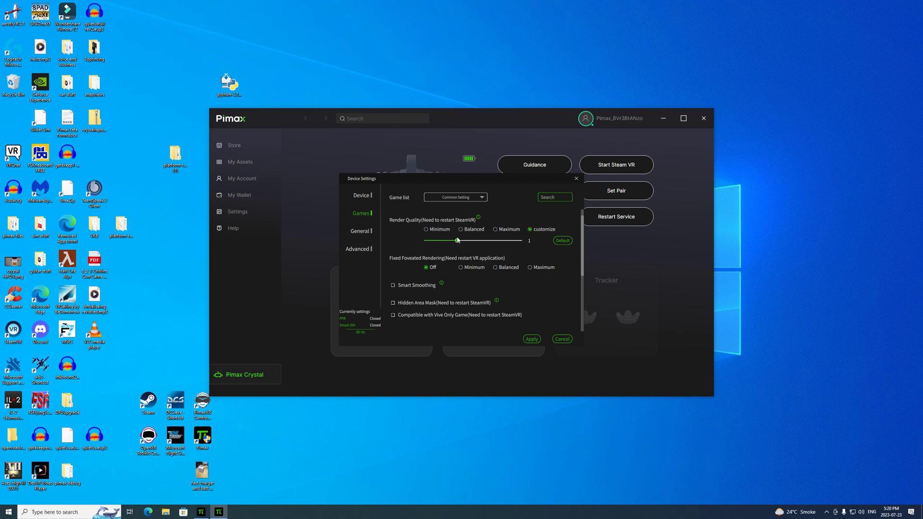
{"action": "left_click", "coordinate": [474, 200]}
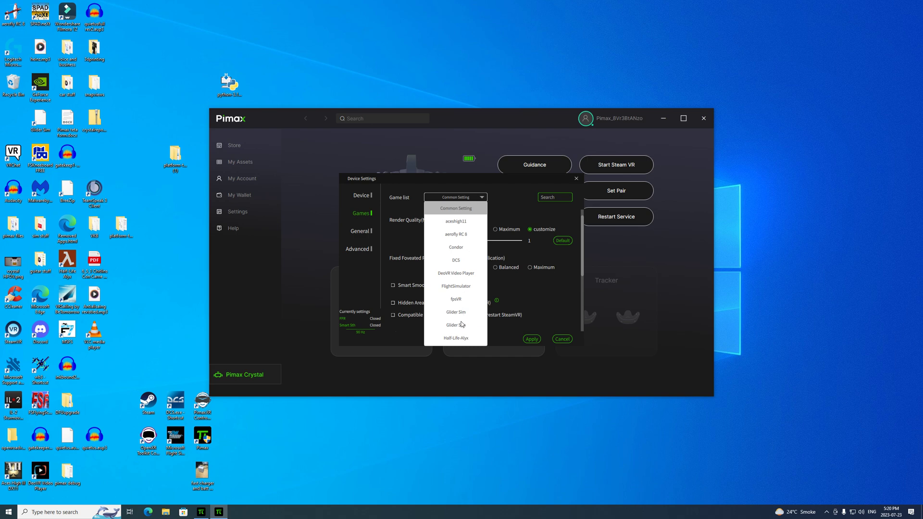
{"action": "left_click", "coordinate": [459, 262]}
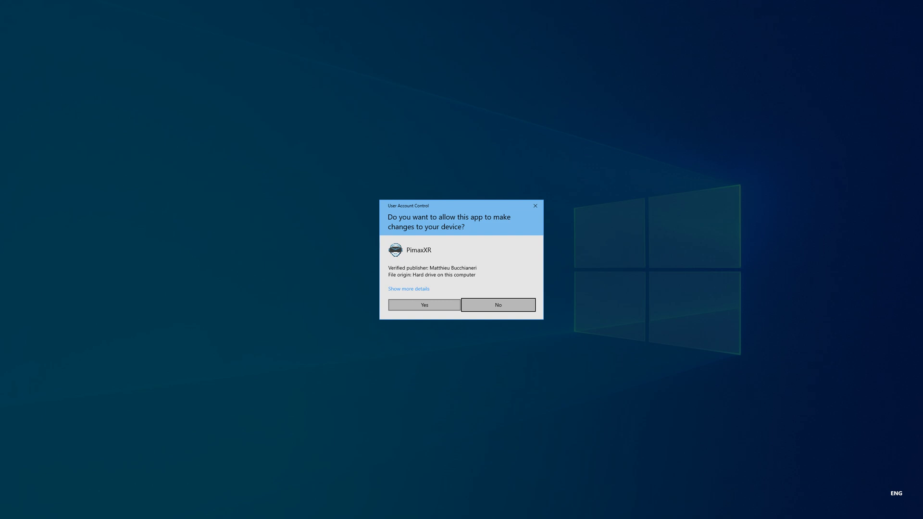
{"action": "left_click", "coordinate": [424, 305]}
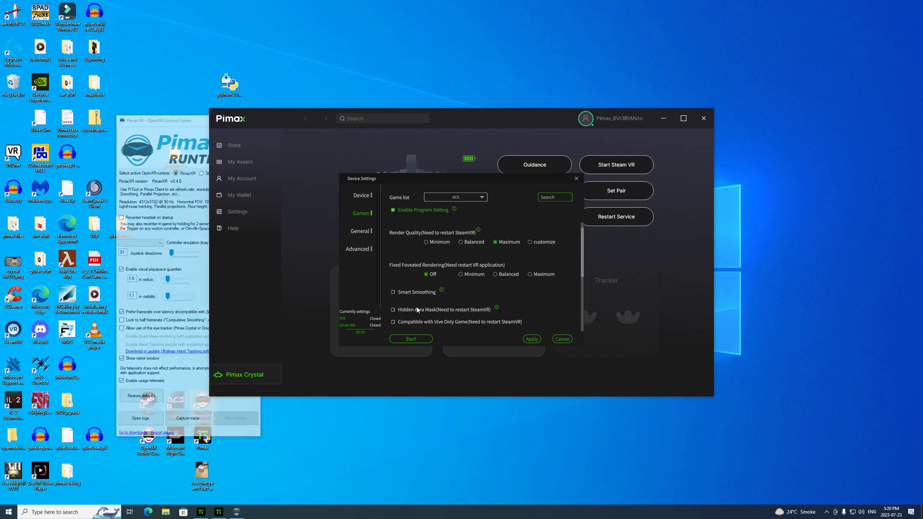
Turn off PimaxXR's mirror window, minimize its control center, and launch OpenXR Toolkit Companion.
{"action": "left_click", "coordinate": [182, 131]}
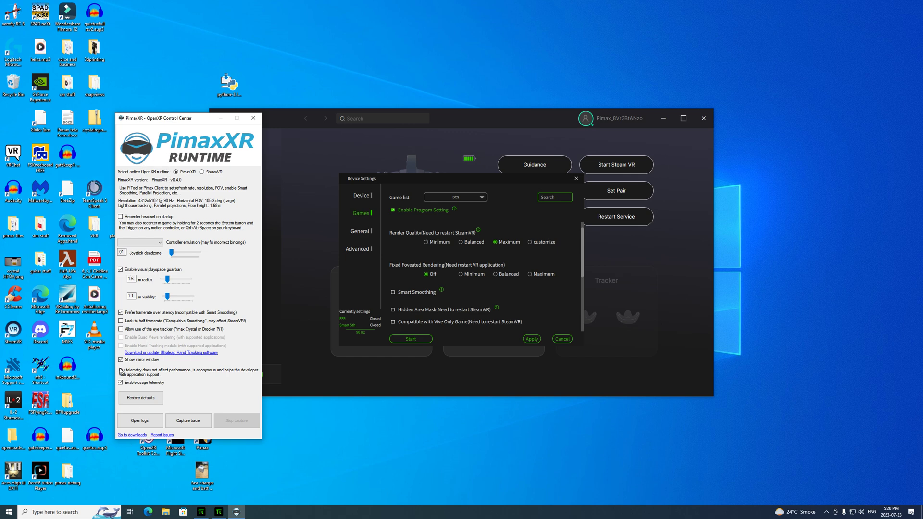
{"action": "left_click", "coordinate": [121, 359]}
{"action": "left_click", "coordinate": [222, 119]}
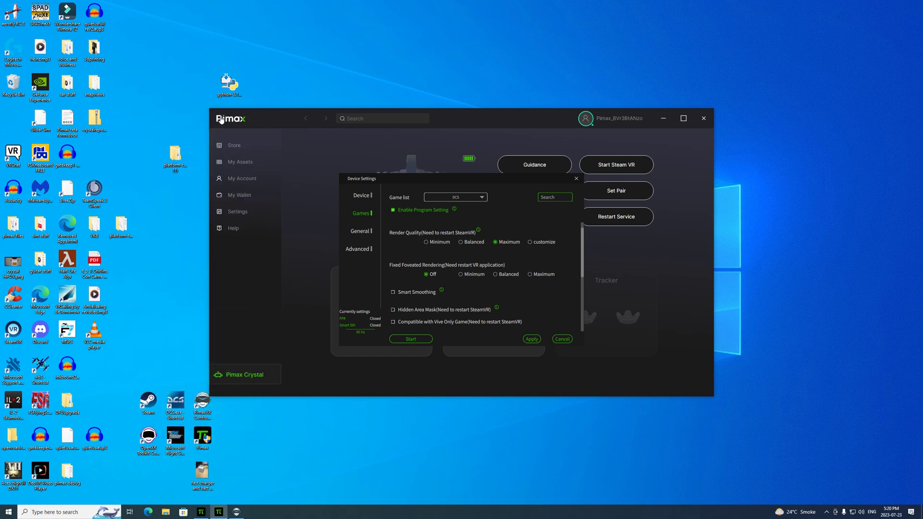
{"action": "double_click", "coordinate": [147, 440]}
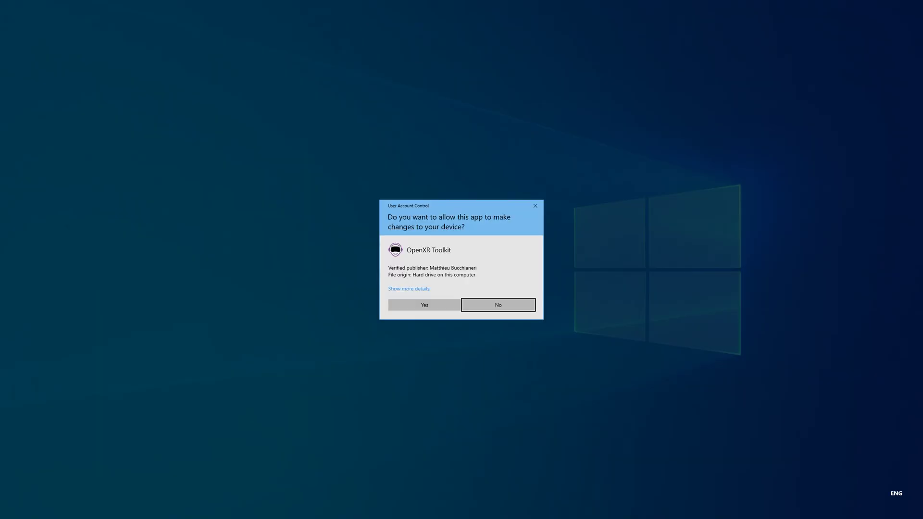
{"action": "left_click", "coordinate": [406, 306]}
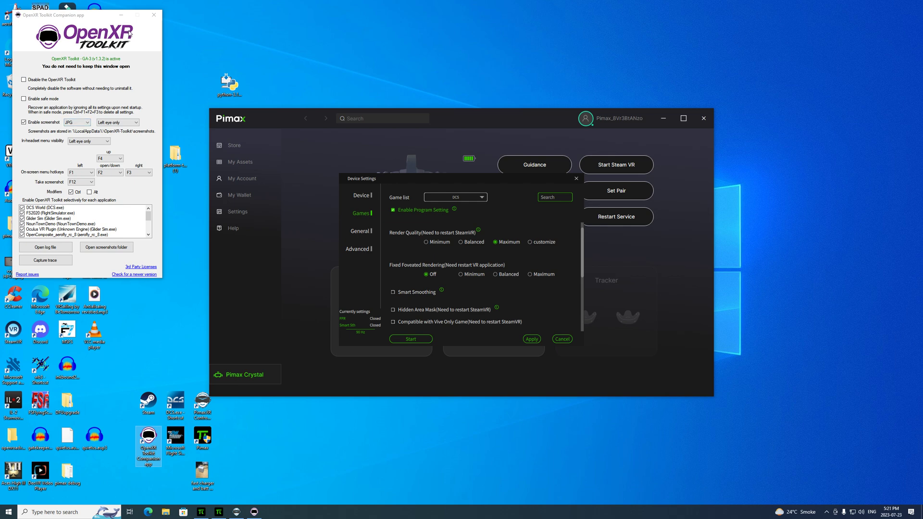
{"action": "left_click", "coordinate": [154, 18]}
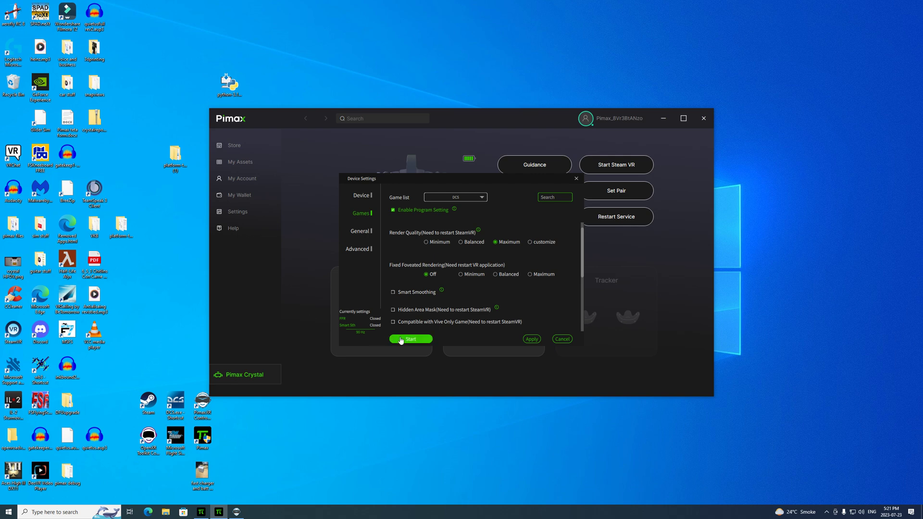
Switch DCS render quality to customize and back to Maximum, then close Device Settings.
{"action": "scroll", "coordinate": [432, 261], "scroll_direction": "up", "scroll_amount": 1}
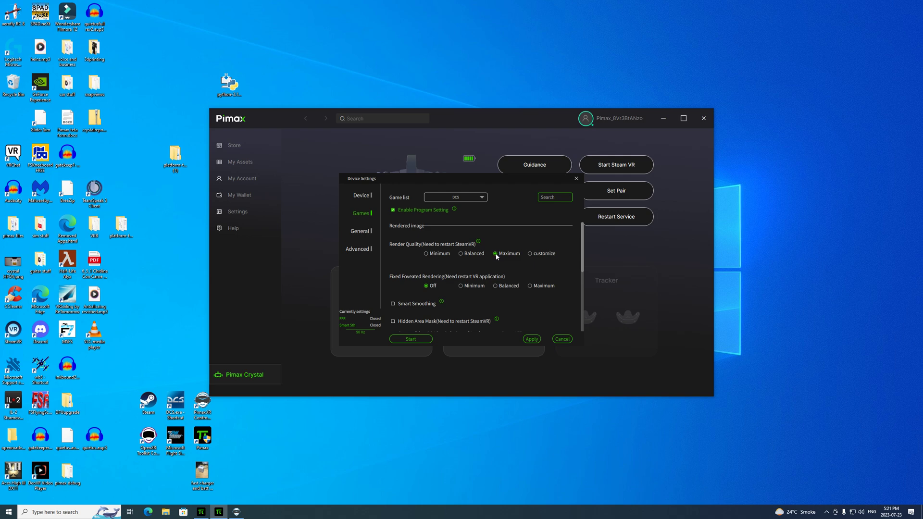
{"action": "left_click", "coordinate": [529, 255]}
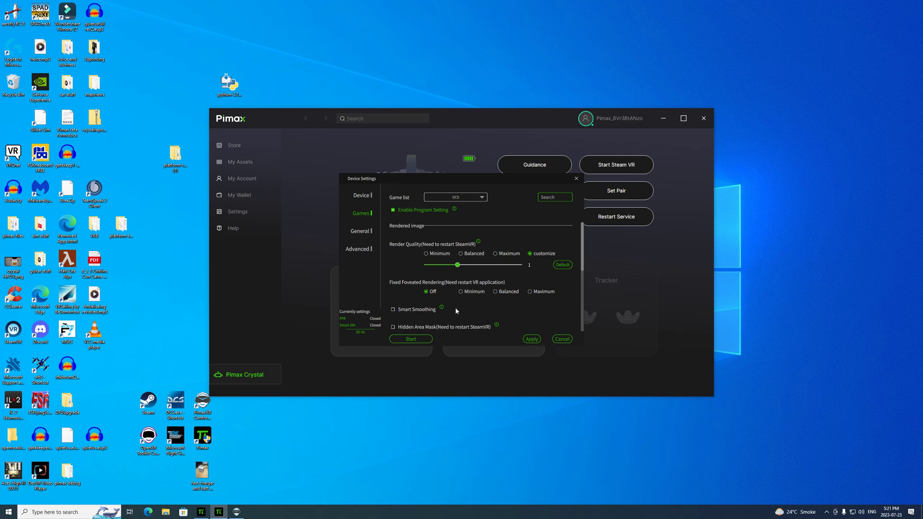
{"action": "scroll", "coordinate": [391, 286], "scroll_direction": "down", "scroll_amount": 1}
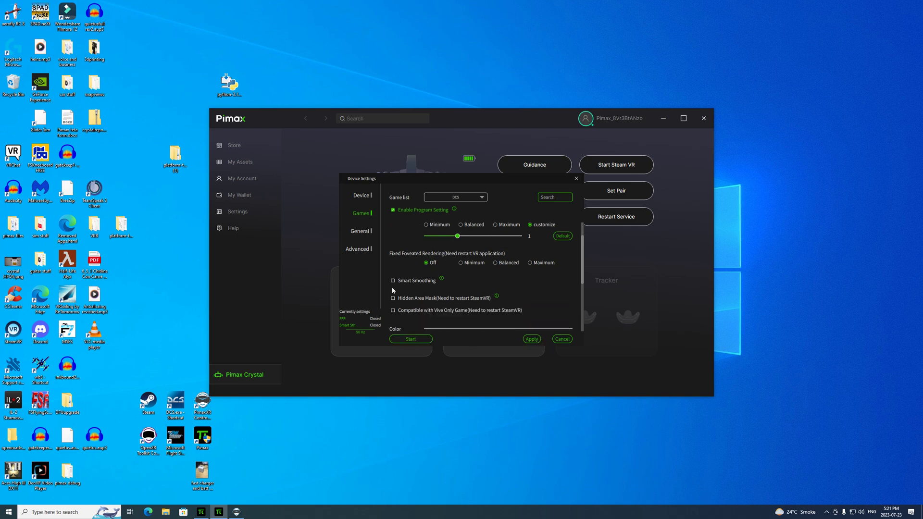
{"action": "left_click", "coordinate": [410, 339]}
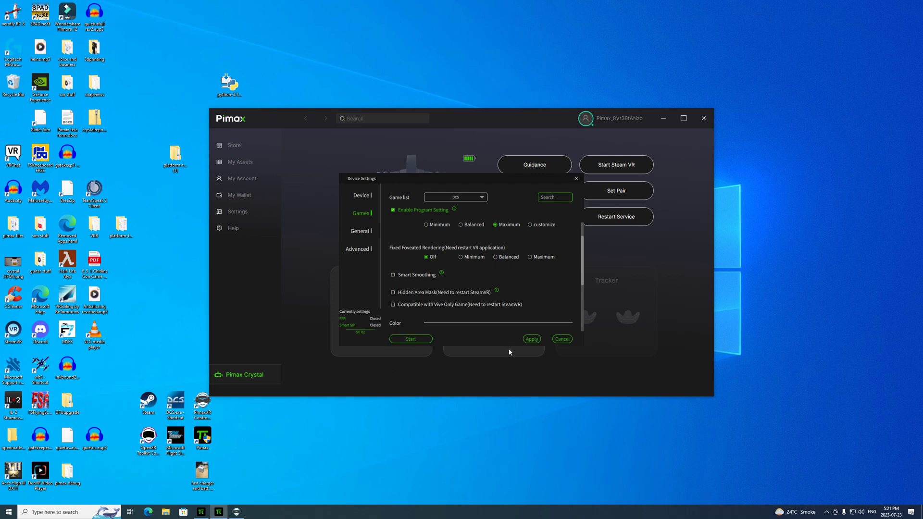
{"action": "left_click", "coordinate": [577, 179]}
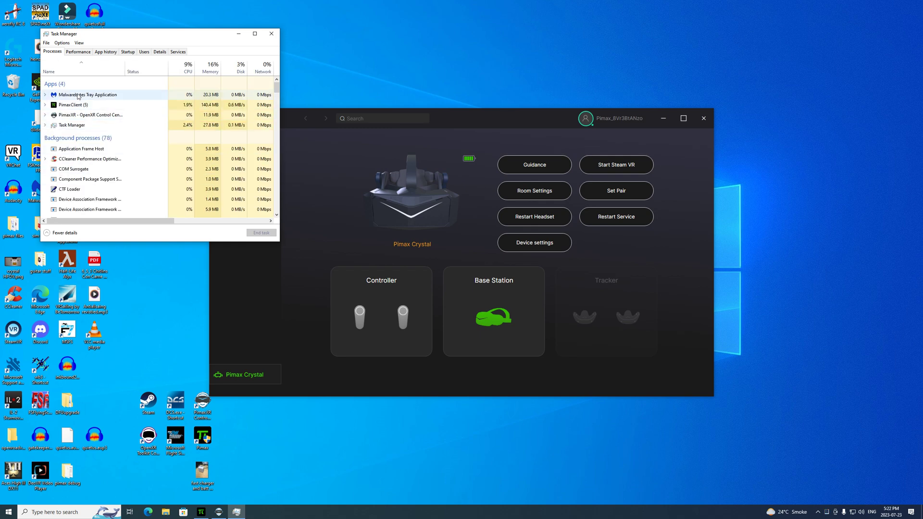
Minimize Task Manager to reveal the Pimax Crystal device page in Pimax Client.
{"action": "left_click", "coordinate": [238, 34]}
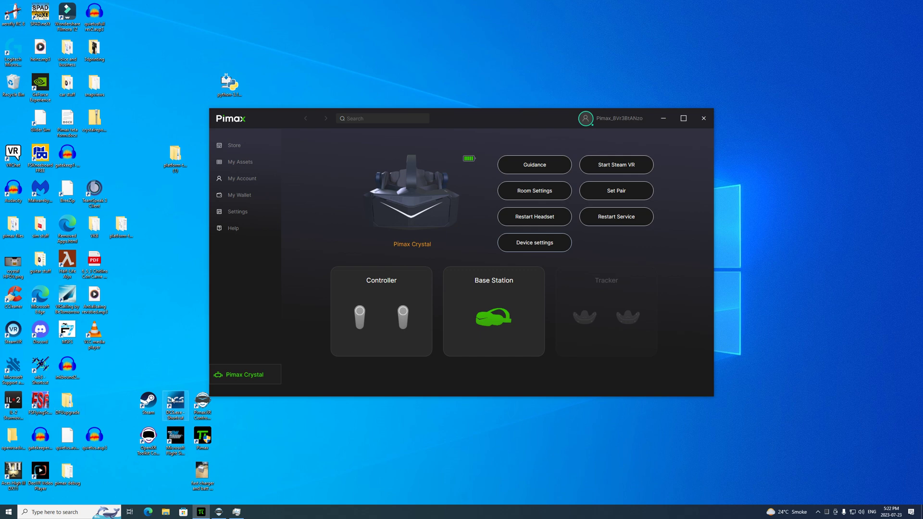
Launch DCS World from its desktop shortcut, then check running processes and close Task Manager.
{"action": "double_click", "coordinate": [169, 412]}
{"action": "double_click", "coordinate": [178, 403]}
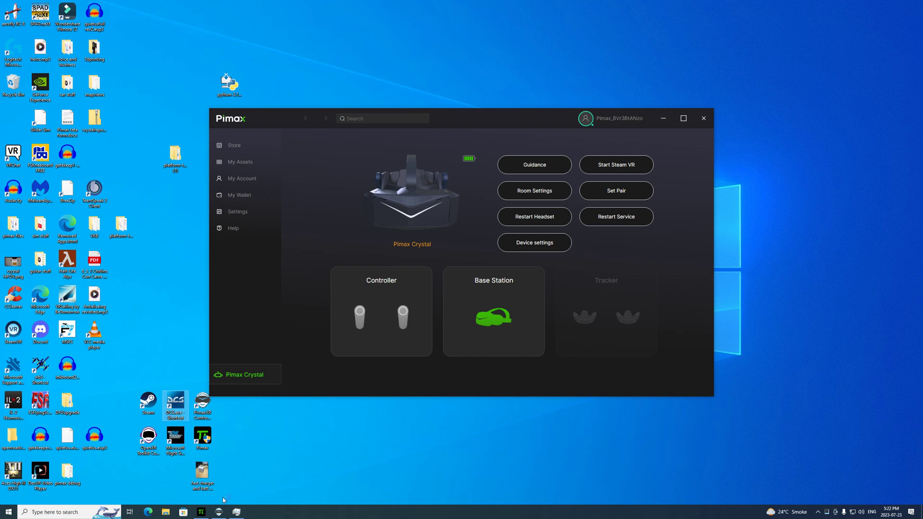
{"action": "left_click", "coordinate": [237, 512]}
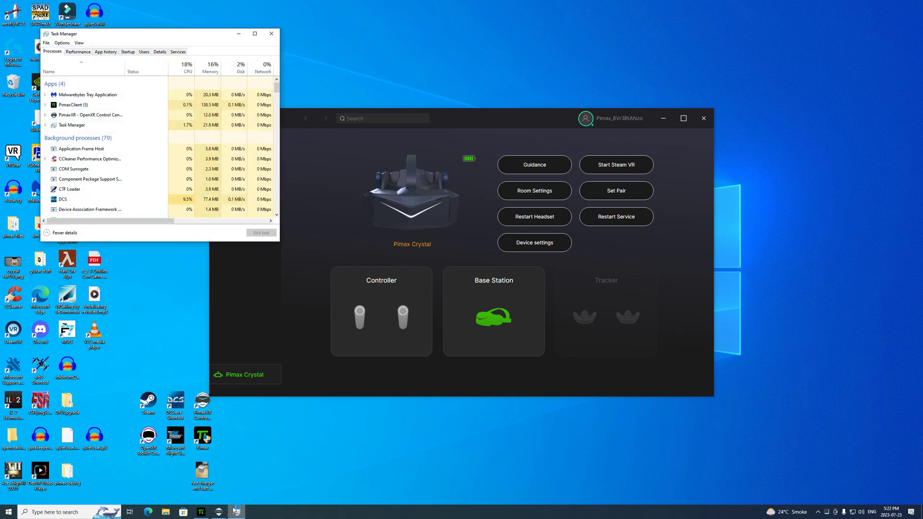
{"action": "left_click", "coordinate": [271, 33]}
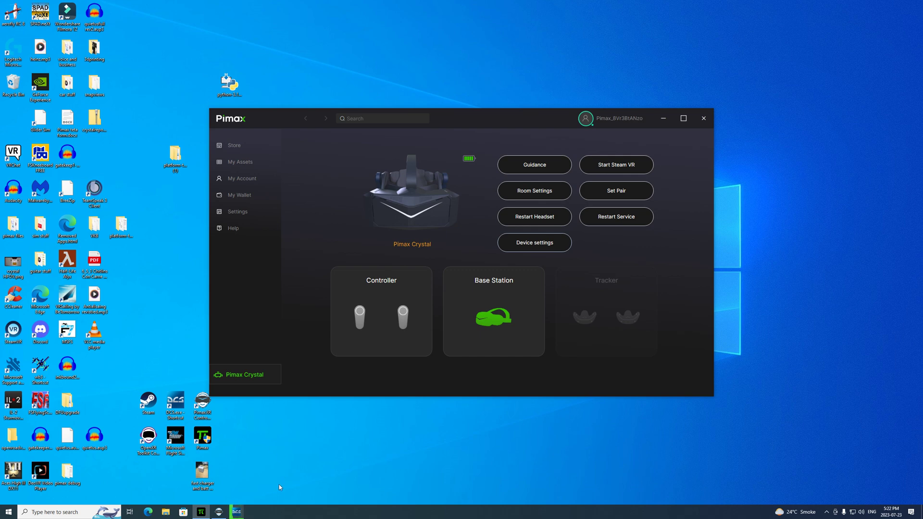
Move the Pimax window aside, log in to DCS with the saved account, and minimize Pimax Client.
{"action": "left_click_drag", "start_coordinate": [457, 115], "coordinate": [435, 367]}
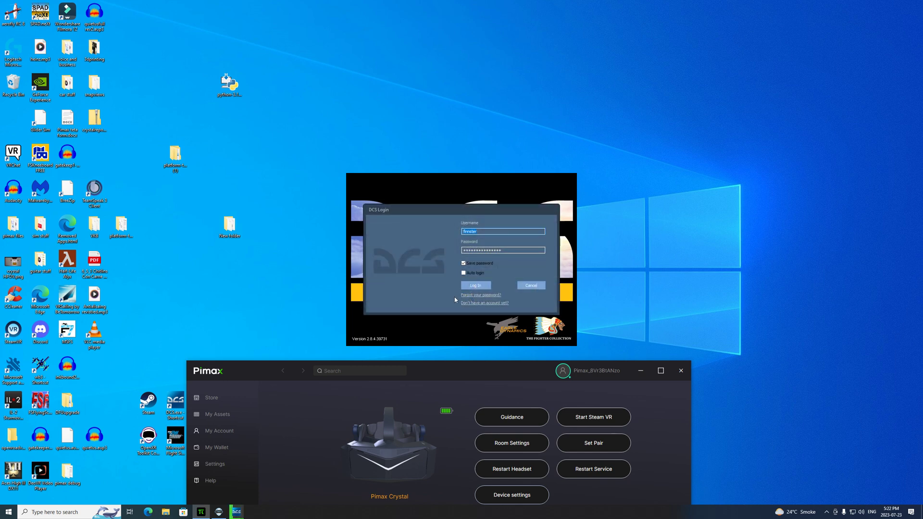
{"action": "left_click", "coordinate": [473, 286]}
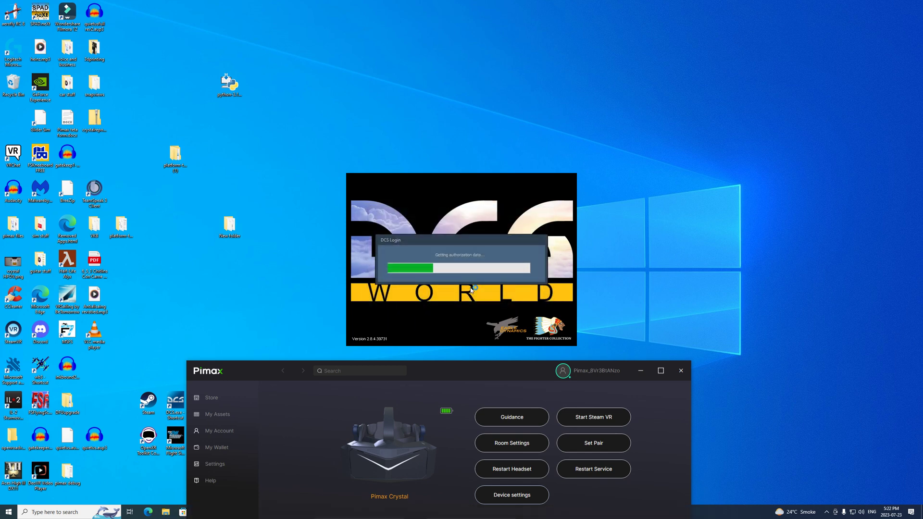
{"action": "left_click", "coordinate": [640, 371]}
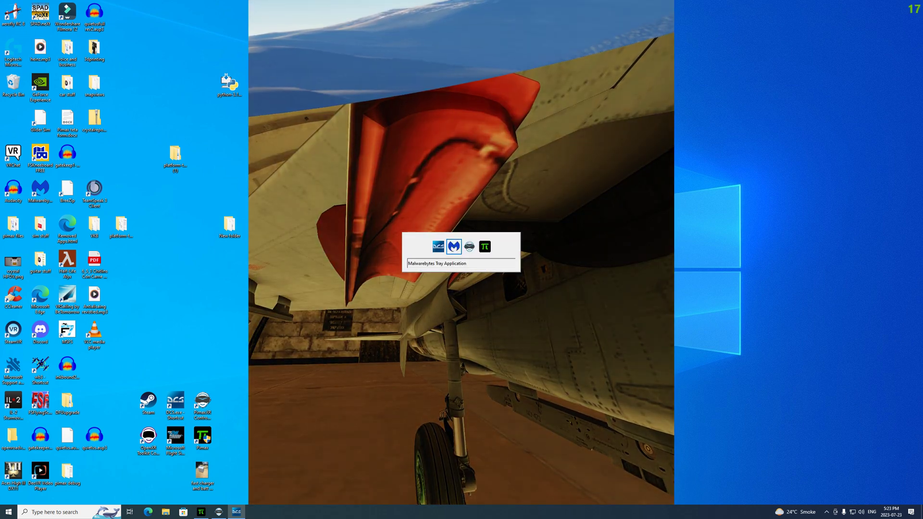
{"action": "left_click", "coordinate": [860, 515]}
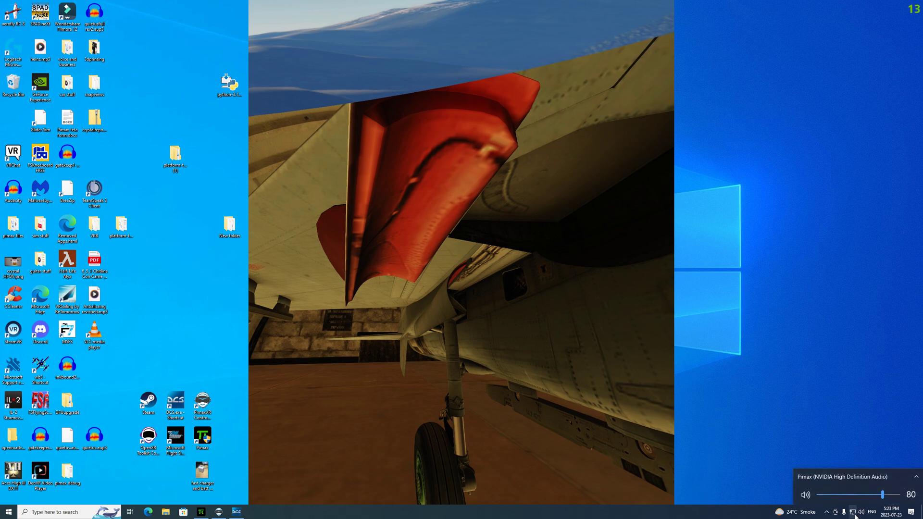
{"action": "right_click", "coordinate": [860, 512]}
{"action": "left_click", "coordinate": [852, 459]}
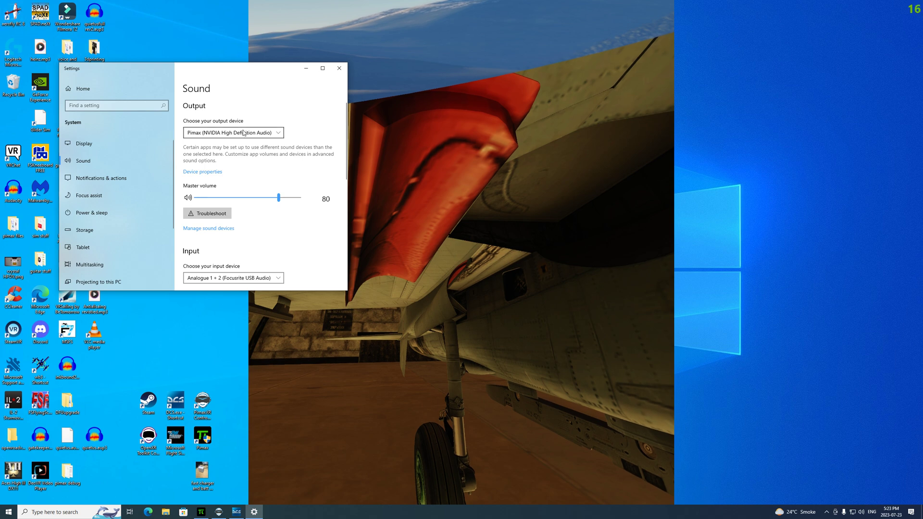
{"action": "left_click", "coordinate": [243, 133]}
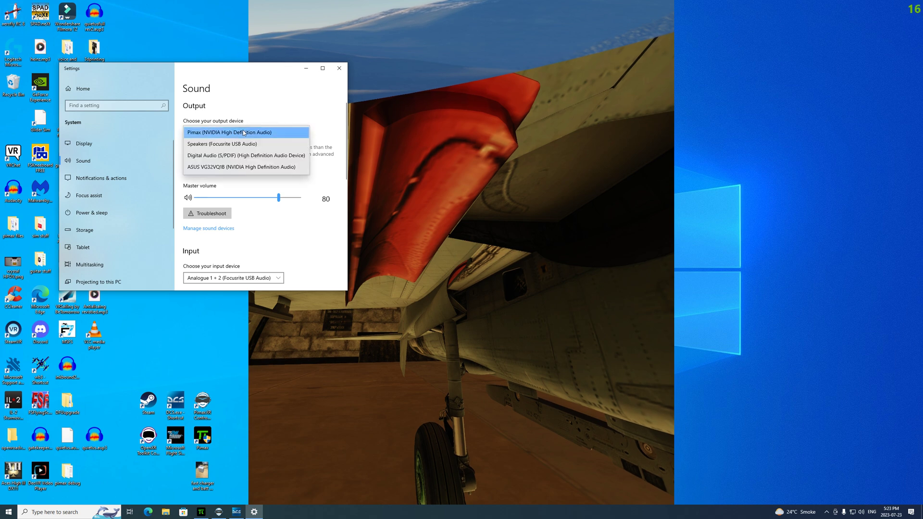
{"action": "left_click", "coordinate": [241, 155]}
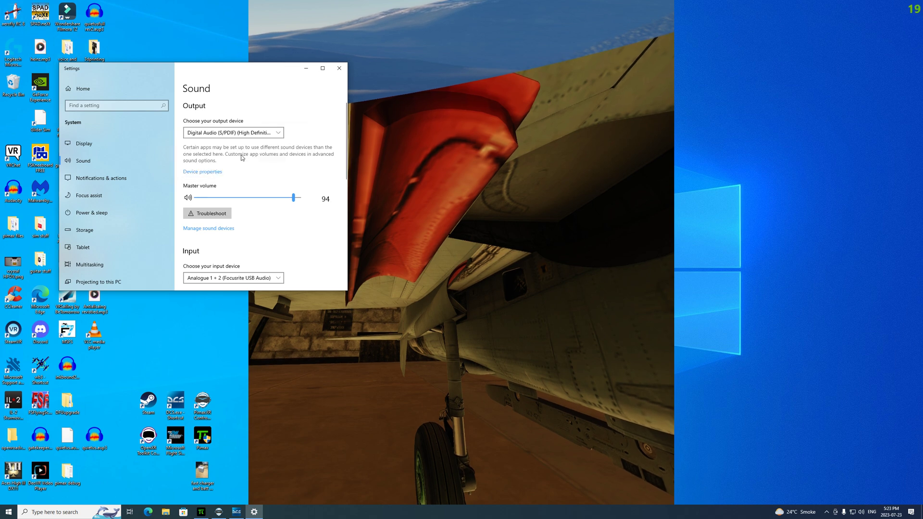
{"action": "left_click", "coordinate": [280, 136]}
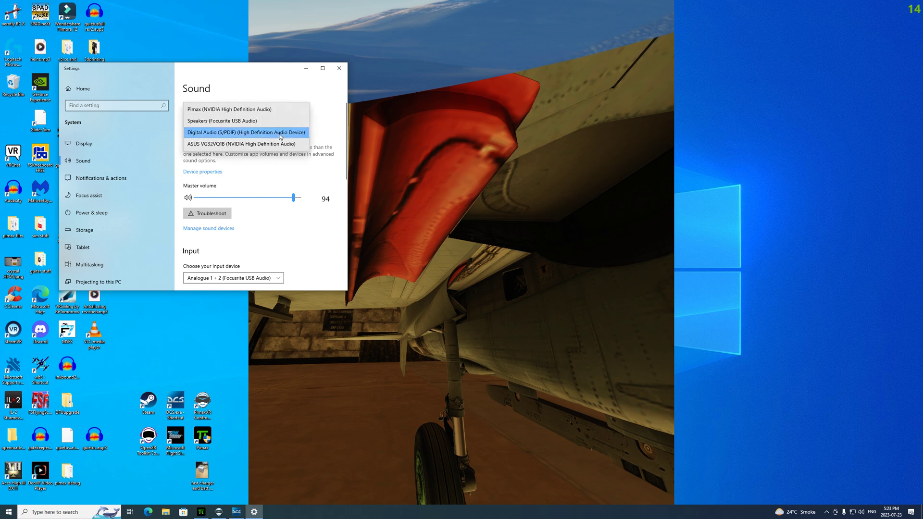
{"action": "left_click", "coordinate": [261, 111]}
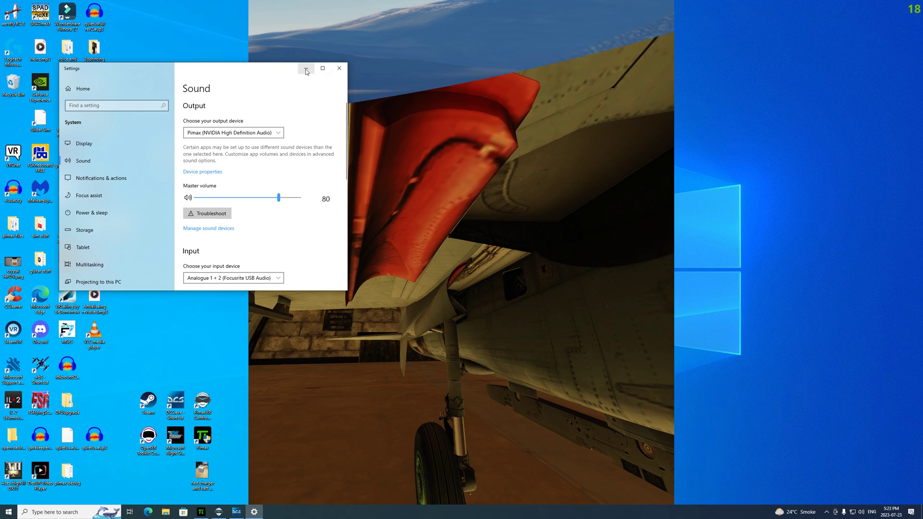
{"action": "left_click", "coordinate": [339, 68]}
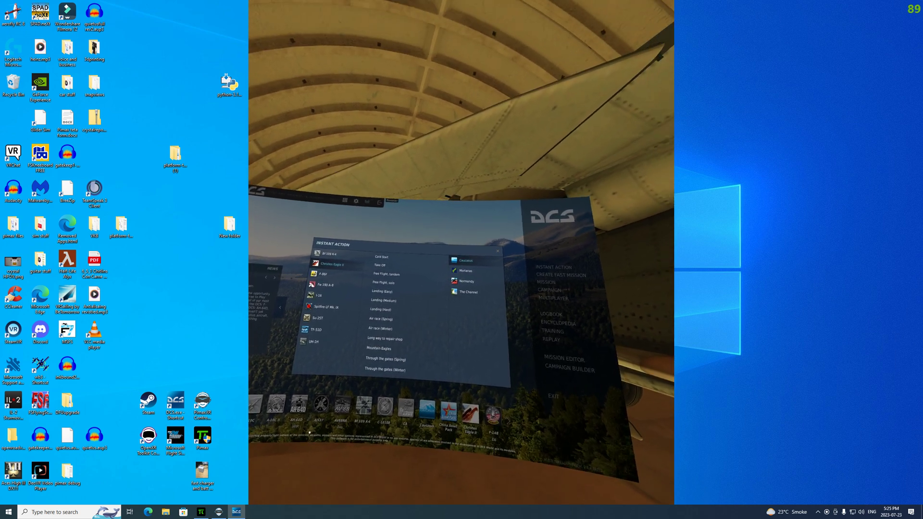
Switch from DCS to another running program with Alt+Tab.
{"action": "key", "text": "alt+Tab"}
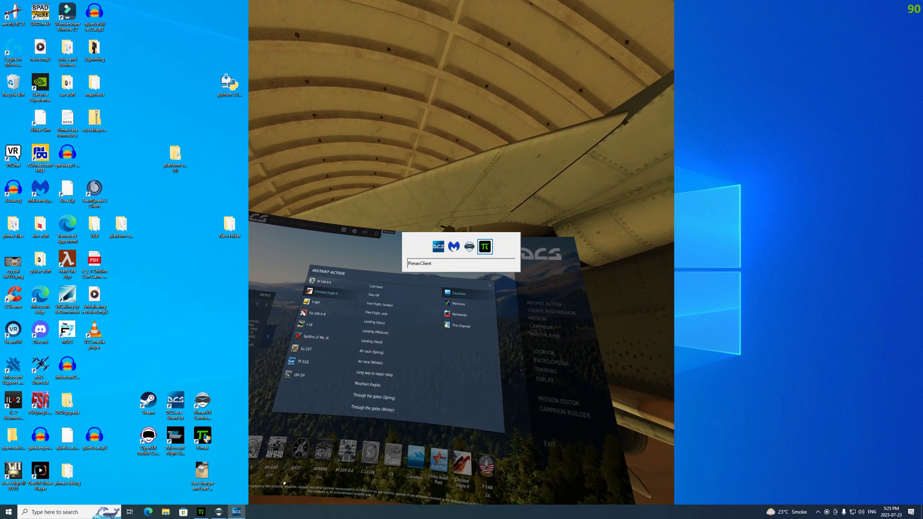
Bring up Pimax Client and show the headset's advanced Device Settings with the IPD offsets.
{"action": "left_click", "coordinate": [484, 246]}
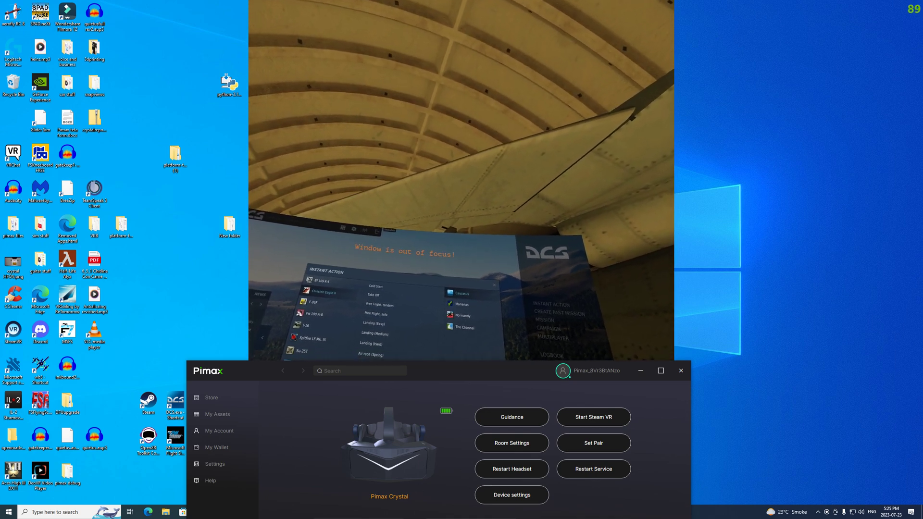
{"action": "left_click_drag", "start_coordinate": [457, 371], "coordinate": [447, 97]}
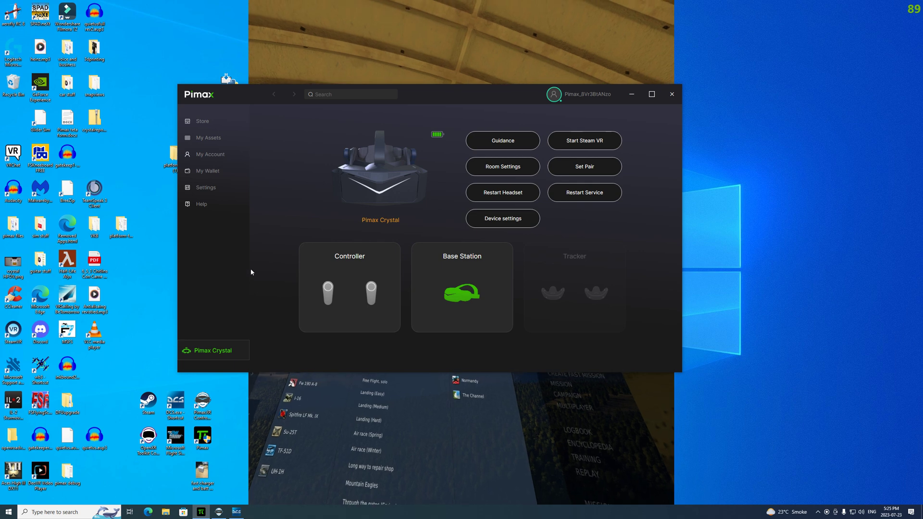
{"action": "left_click", "coordinate": [490, 221]}
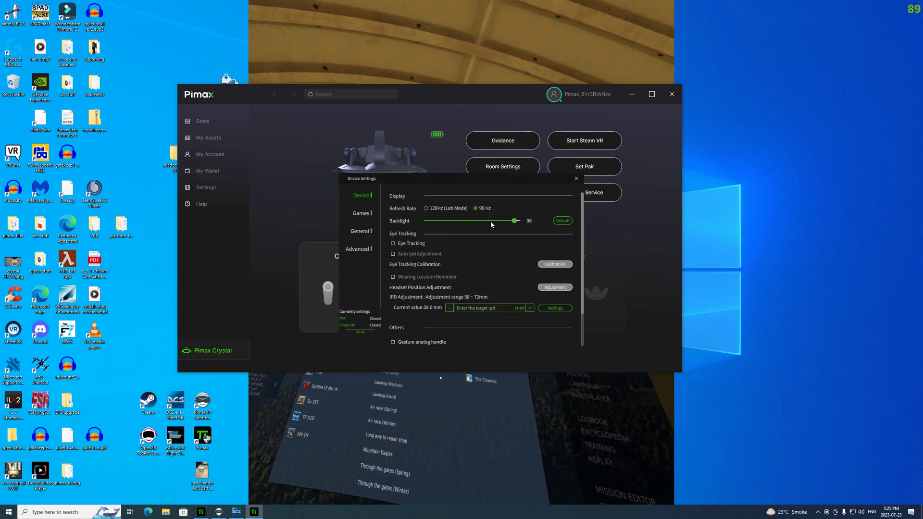
{"action": "left_click", "coordinate": [358, 249]}
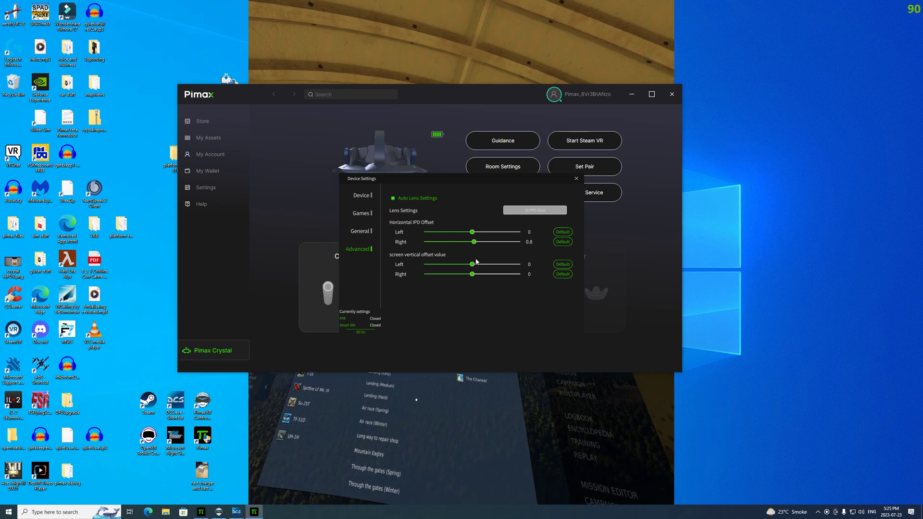
Change the Right horizontal IPD offset from 0.8 to -0.5, then close settings and minimize Pimax Client.
{"action": "left_click_drag", "start_coordinate": [473, 244], "coordinate": [471, 244]}
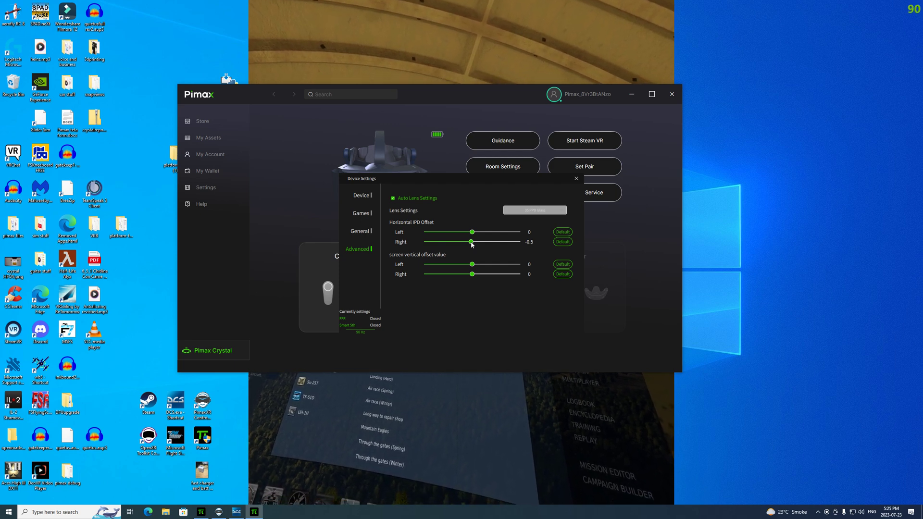
{"action": "left_click", "coordinate": [576, 179]}
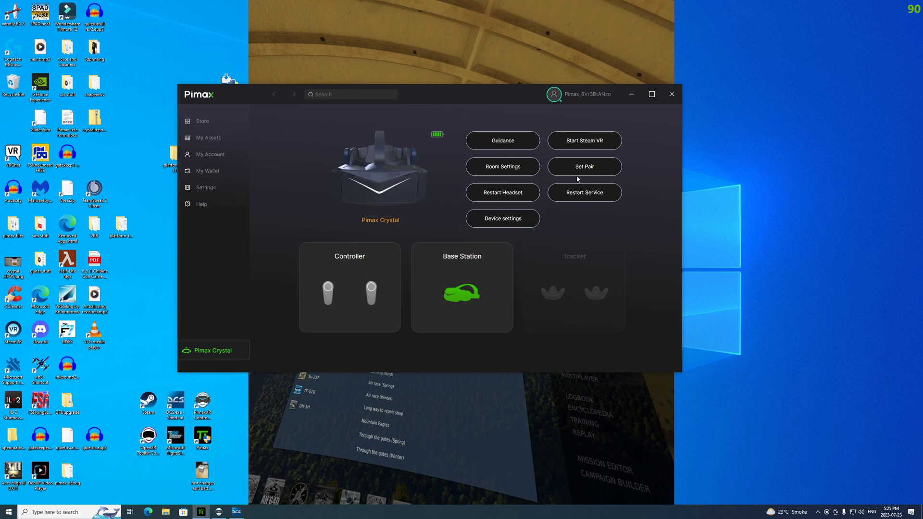
{"action": "left_click", "coordinate": [632, 96]}
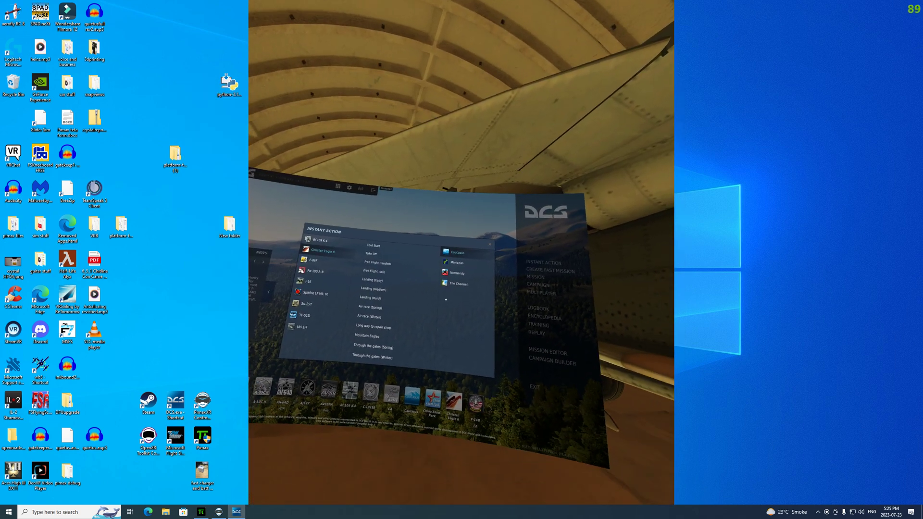